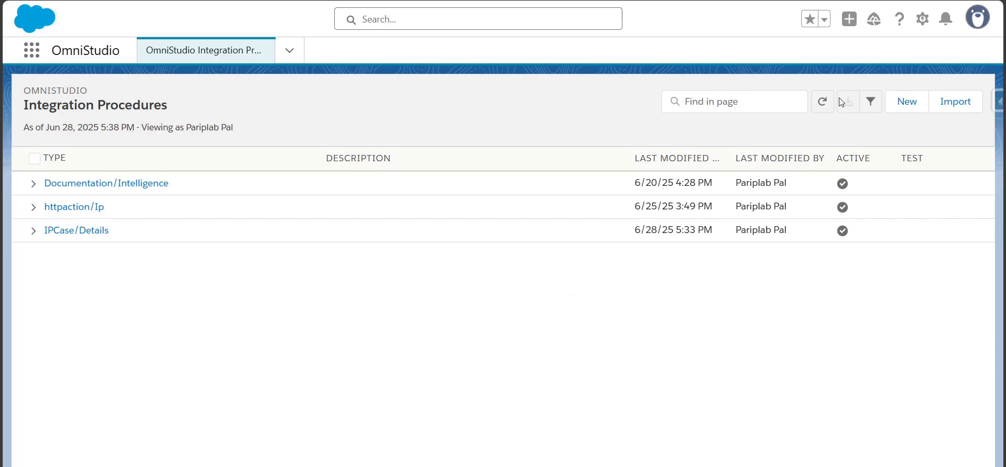
Create and save a new integration procedure named "Nested Integration Procedure" with type Nested and subtype Ip
{"action": "left_click", "coordinate": [898, 103]}
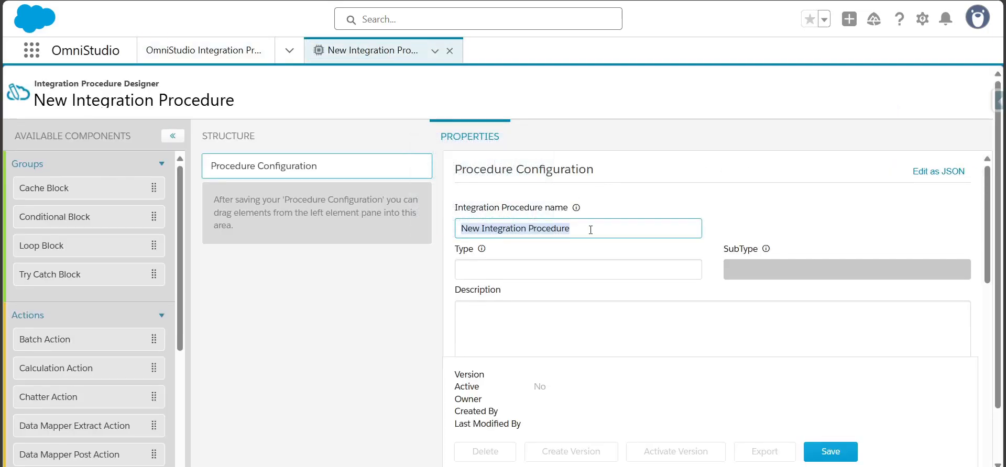
{"action": "type", "text": "Nested Int"}
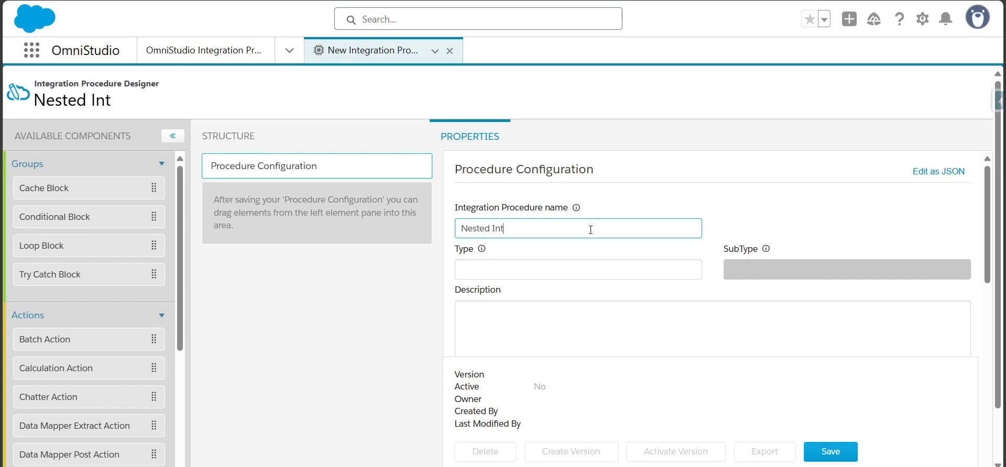
{"action": "type", "text": "egration Procedure"}
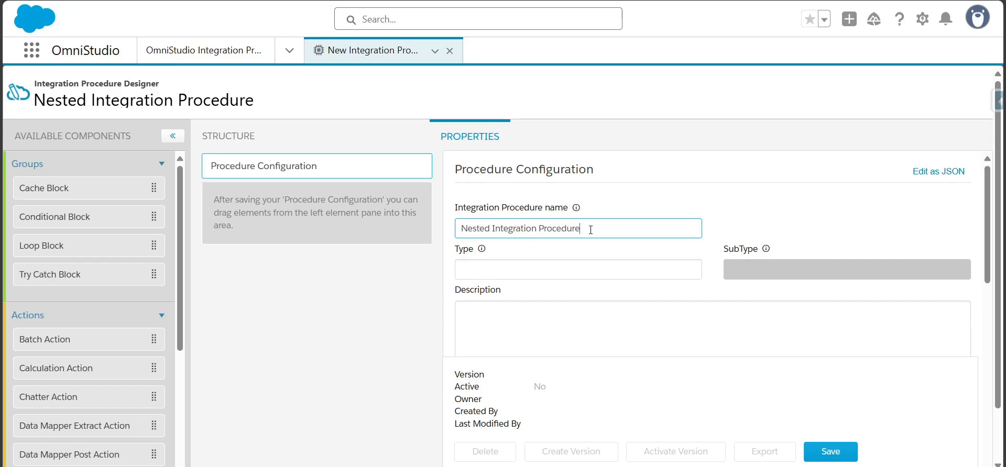
{"action": "key", "text": "Tab"}
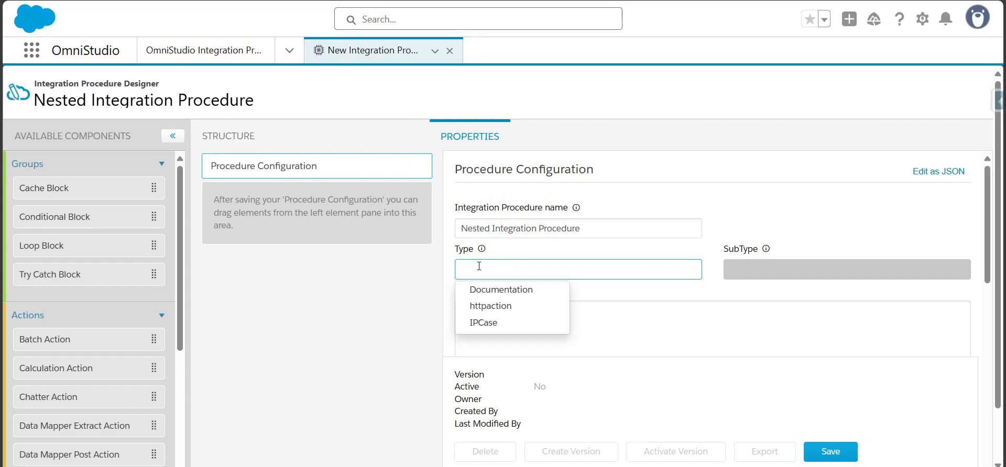
{"action": "type", "text": "Nested"}
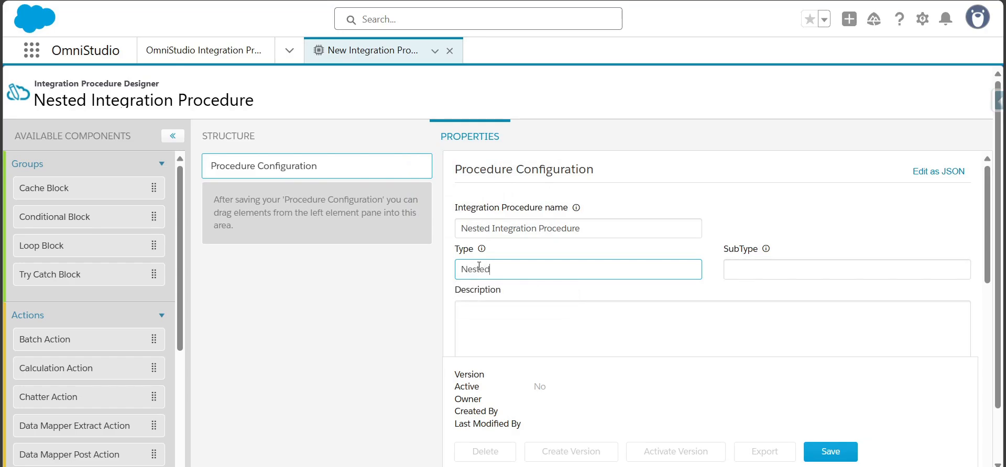
{"action": "key", "text": "Tab"}
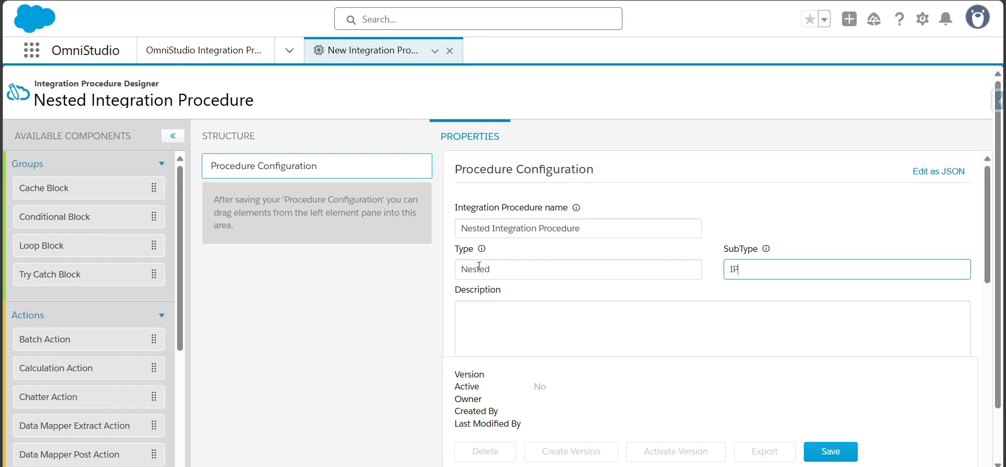
{"action": "left_click", "coordinate": [825, 452]}
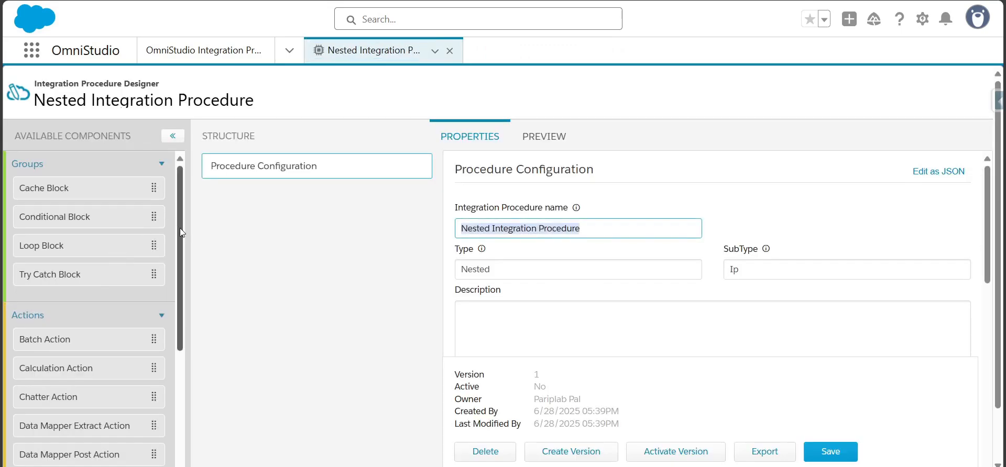
Add an Integration Procedure Action below the procedure configuration and have it call IPCase_Details
{"action": "left_click_drag", "start_coordinate": [183, 257], "coordinate": [178, 384]}
{"action": "left_click_drag", "start_coordinate": [89, 368], "coordinate": [292, 206]}
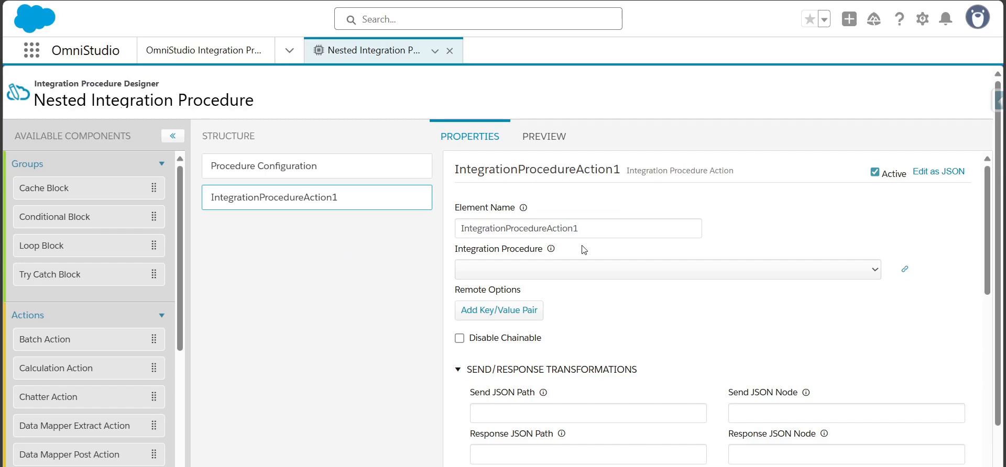
{"action": "left_click", "coordinate": [796, 271]}
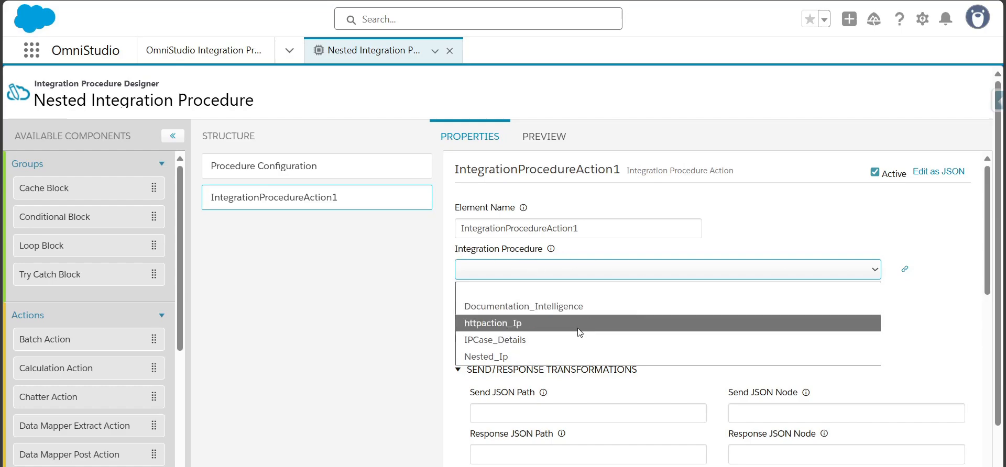
{"action": "left_click", "coordinate": [483, 342]}
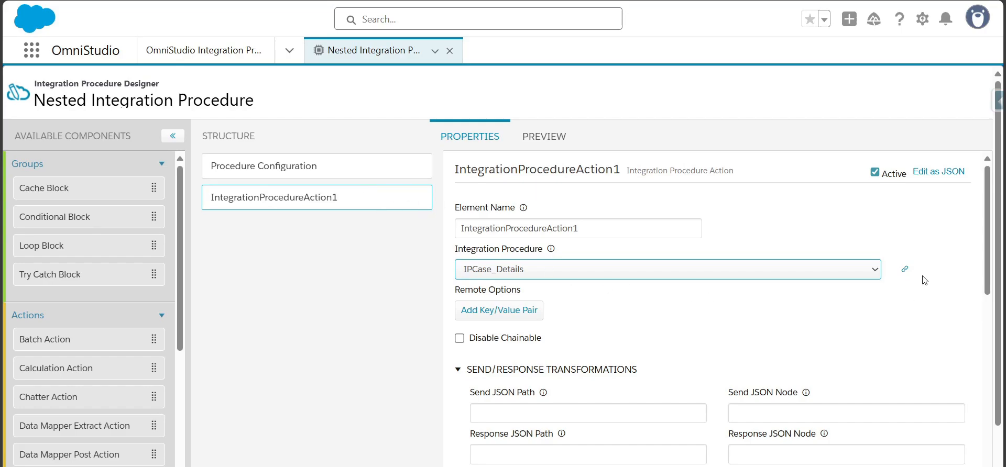
Open the linked IPCase_Details procedure and examine the input parameters of its getCaseDetailsDatamapper element
{"action": "left_click", "coordinate": [904, 273]}
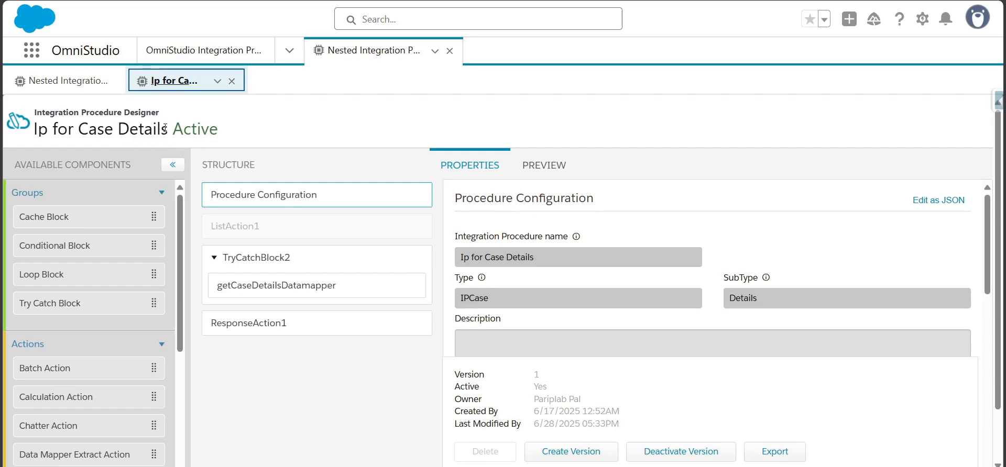
{"action": "left_click_drag", "start_coordinate": [165, 128], "coordinate": [40, 128]}
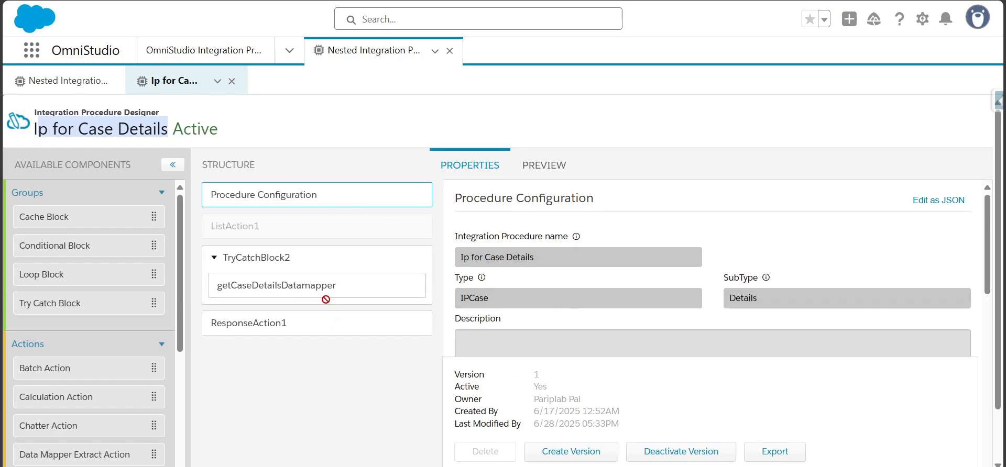
{"action": "left_click", "coordinate": [278, 286]}
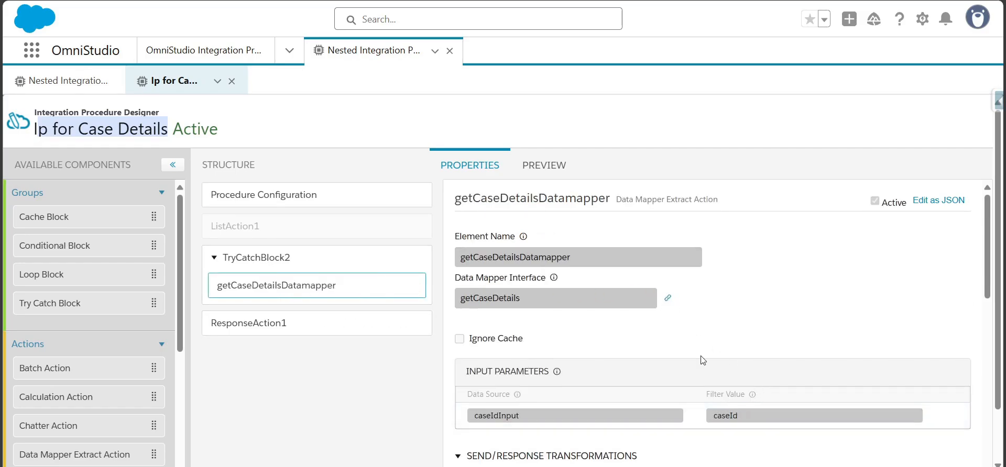
{"action": "double_click", "coordinate": [721, 417]}
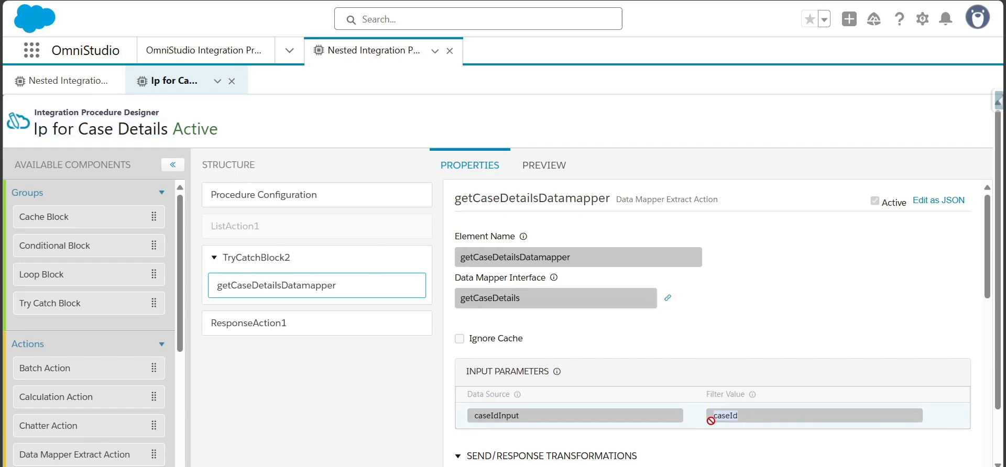
{"action": "mouse_move", "coordinate": [525, 416]}
{"action": "left_mouse_down"}
{"action": "mouse_move", "coordinate": [474, 417]}
{"action": "mouse_move", "coordinate": [532, 415]}
{"action": "mouse_move", "coordinate": [478, 422]}
{"action": "mouse_move", "coordinate": [531, 430]}
{"action": "left_mouse_up"}
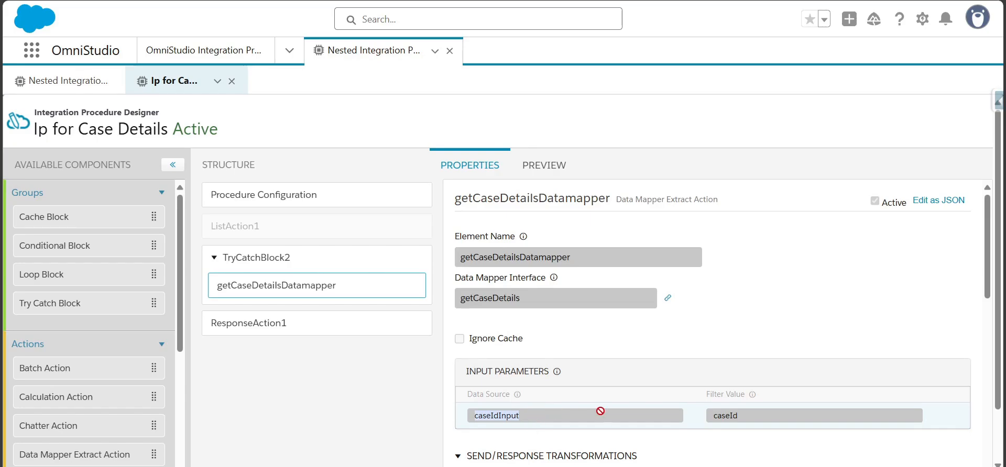
Open the linked getCaseDetails data mapper and examine its extract step and output mappings
{"action": "left_click", "coordinate": [668, 295]}
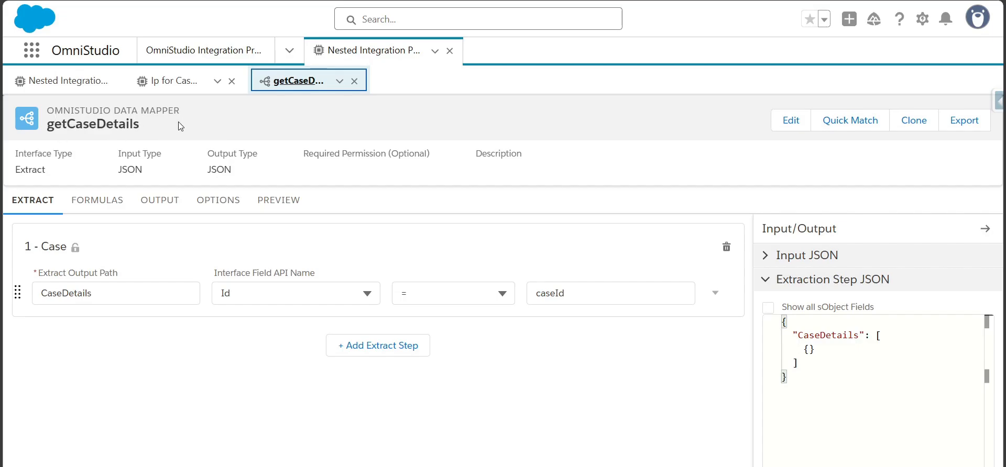
{"action": "left_click", "coordinate": [184, 81]}
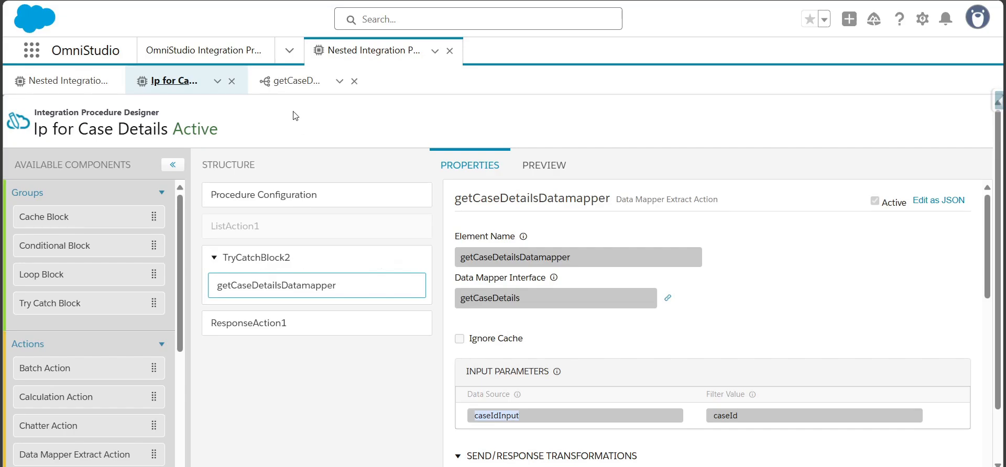
{"action": "left_click", "coordinate": [291, 90]}
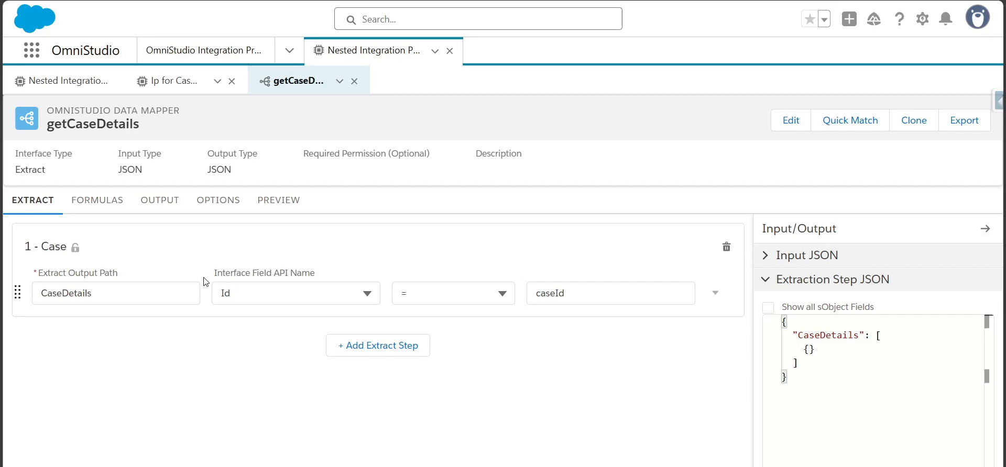
{"action": "left_click", "coordinate": [158, 200]}
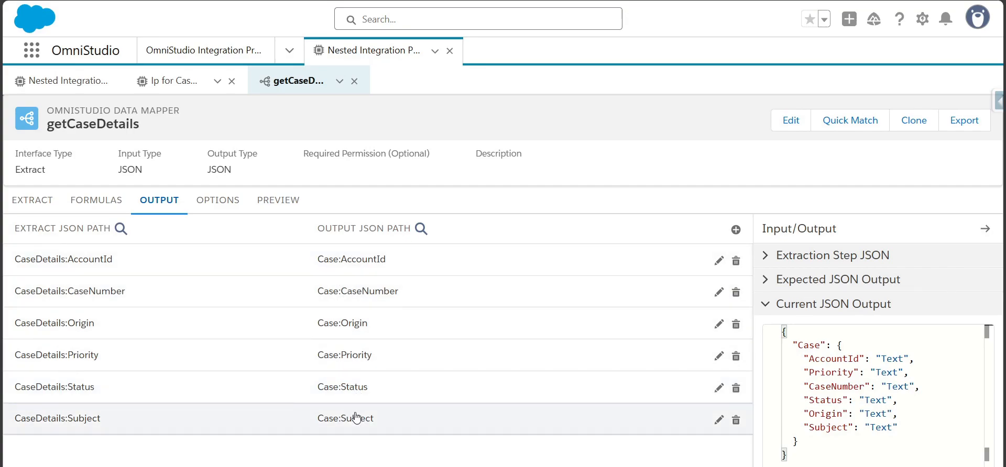
Execute the getCaseDetails data mapper preview with the existing caseId and examine the case fields in the response
{"action": "left_click", "coordinate": [269, 208]}
{"action": "left_click", "coordinate": [215, 461]}
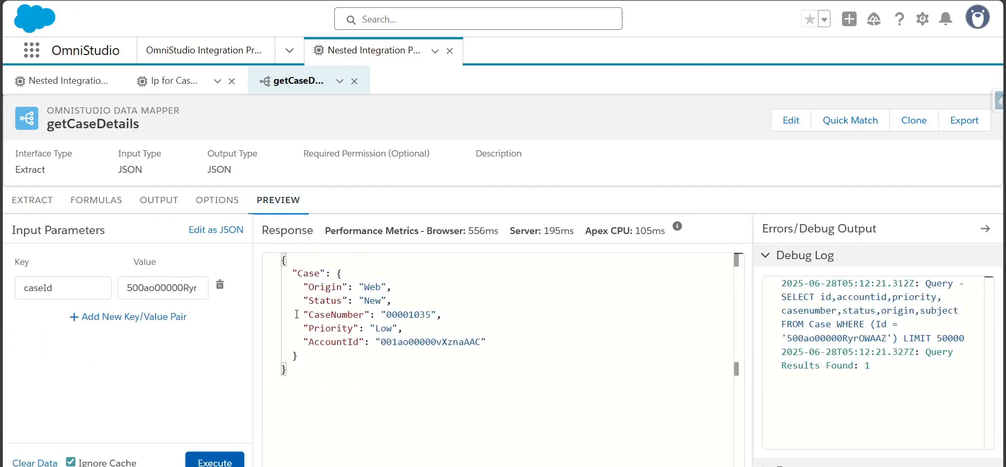
{"action": "left_click_drag", "start_coordinate": [295, 275], "coordinate": [304, 359]}
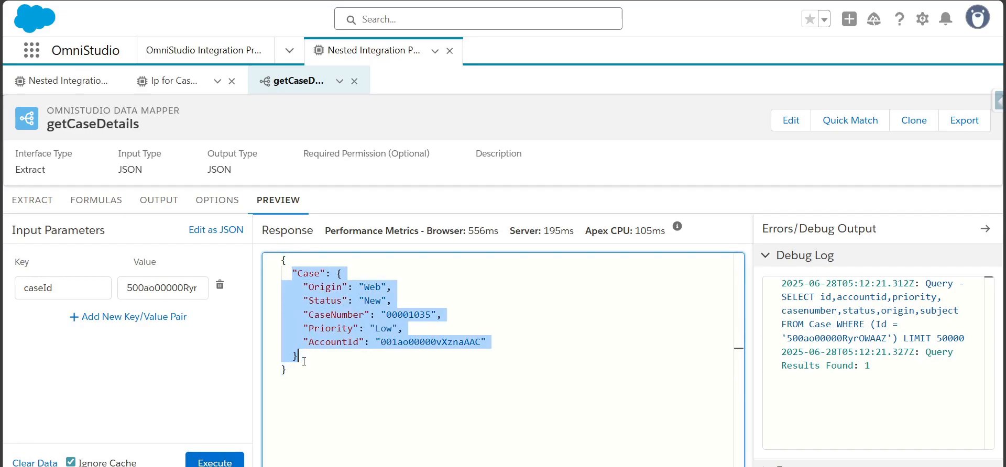
{"action": "left_click", "coordinate": [304, 358]}
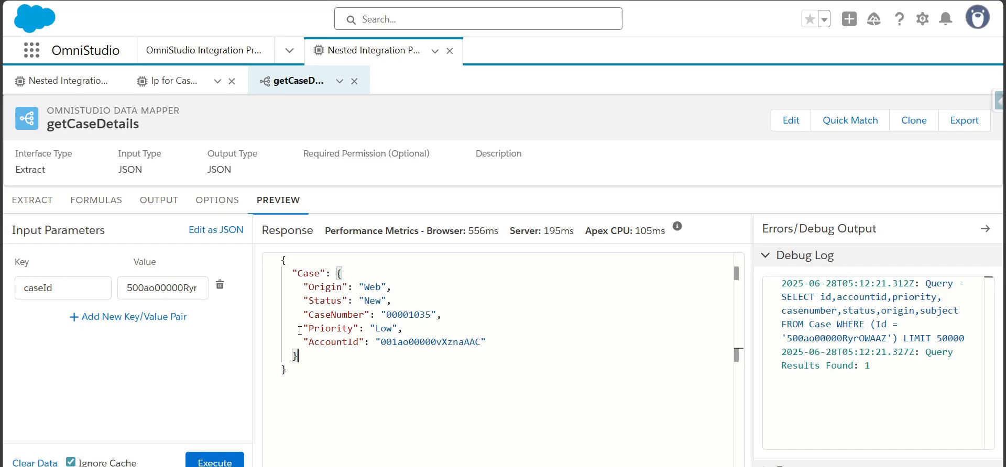
{"action": "left_click_drag", "start_coordinate": [358, 343], "coordinate": [308, 342]}
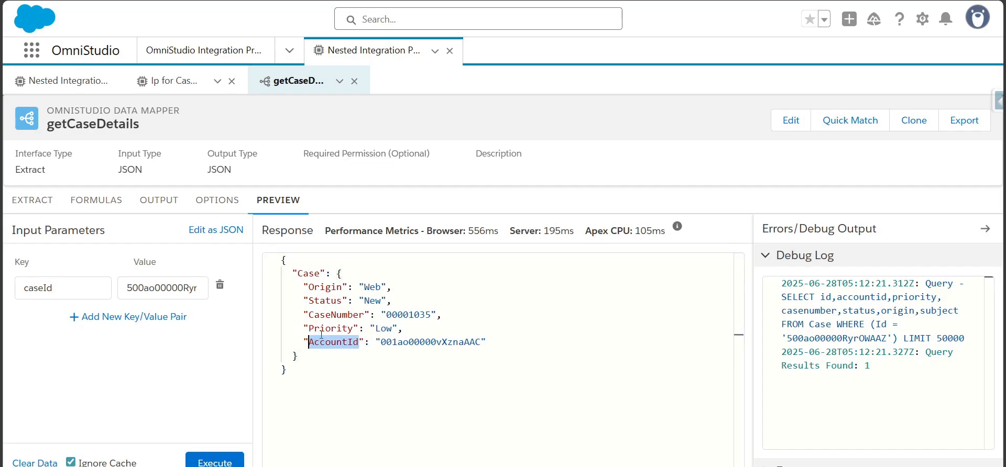
Return to the Nested Integration Procedure and add a Response Action after its integration procedure action
{"action": "left_click", "coordinate": [184, 81]}
{"action": "left_click", "coordinate": [55, 84]}
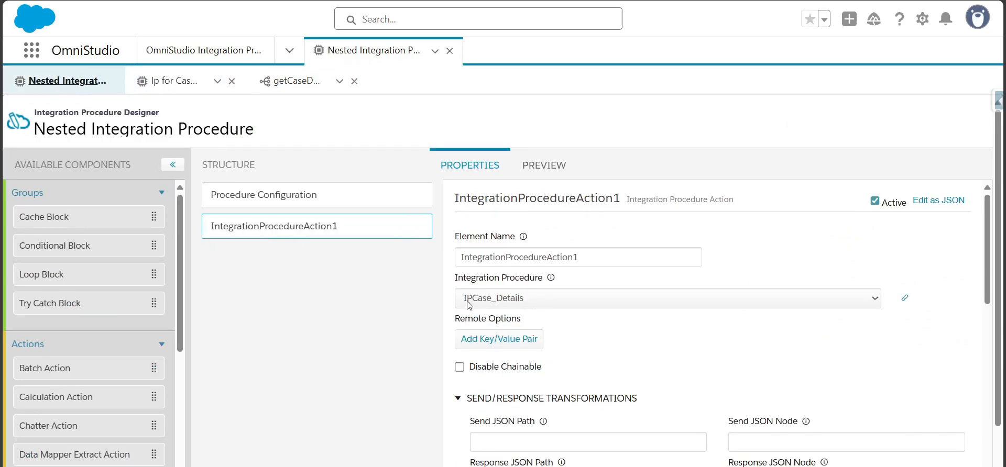
{"action": "left_click", "coordinate": [186, 81]}
{"action": "left_click", "coordinate": [42, 87]}
{"action": "scroll", "coordinate": [89, 366], "scroll_direction": "down", "scroll_amount": 10}
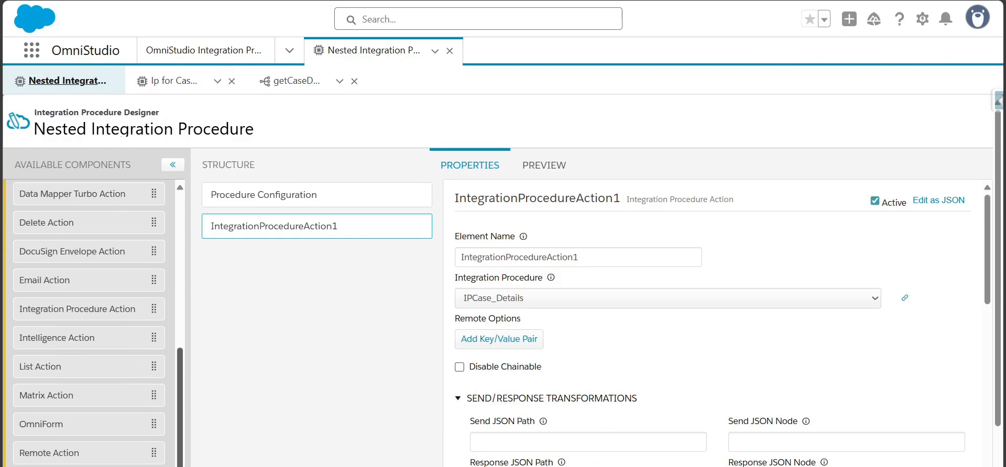
{"action": "left_click_drag", "start_coordinate": [84, 464], "coordinate": [414, 251]}
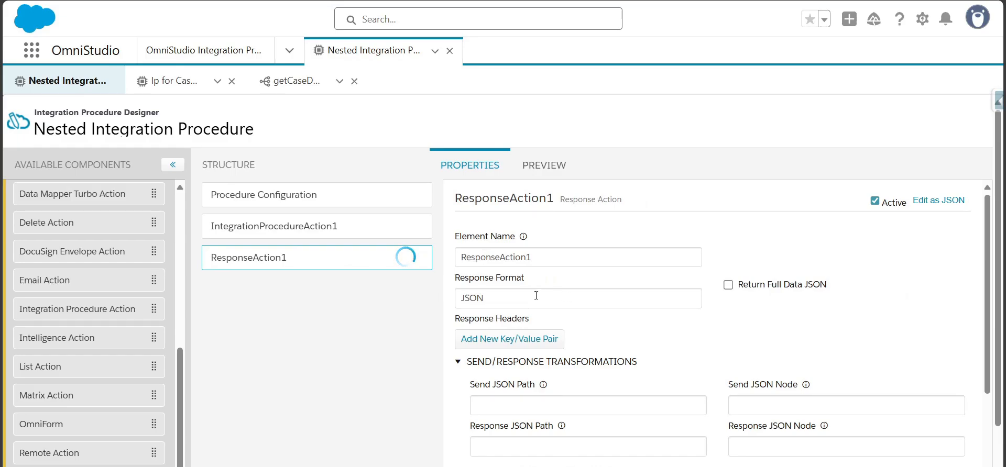
Copy the element name of the integration procedure action in the Nested Integration Procedure
{"action": "scroll", "coordinate": [985, 269], "scroll_direction": "down", "scroll_amount": 2}
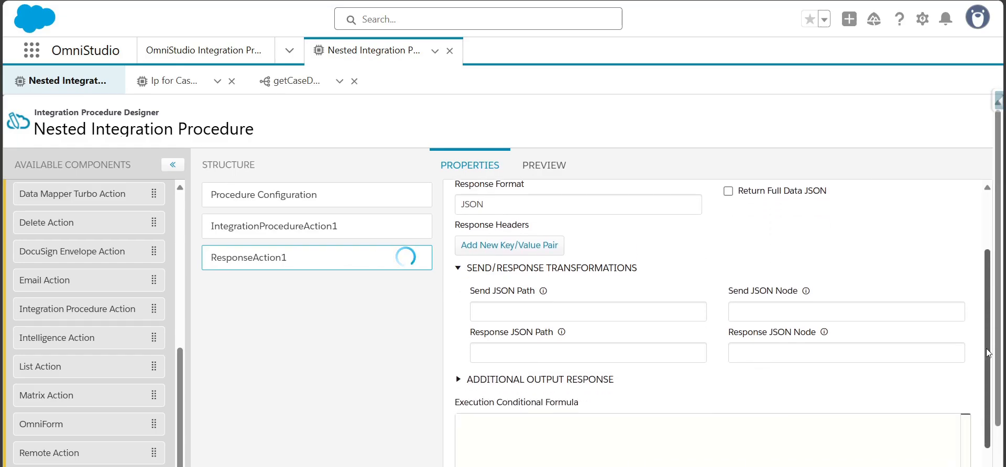
{"action": "left_click", "coordinate": [301, 227]}
{"action": "left_click_drag", "start_coordinate": [989, 423], "coordinate": [996, 173]}
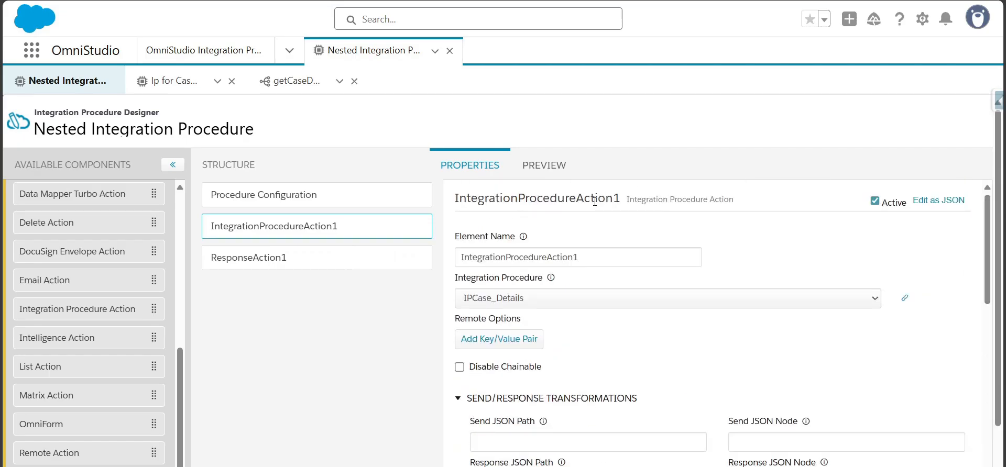
{"action": "left_click", "coordinate": [591, 256]}
{"action": "key", "text": "ctrl+a"}
{"action": "key", "text": "ctrl+c"}
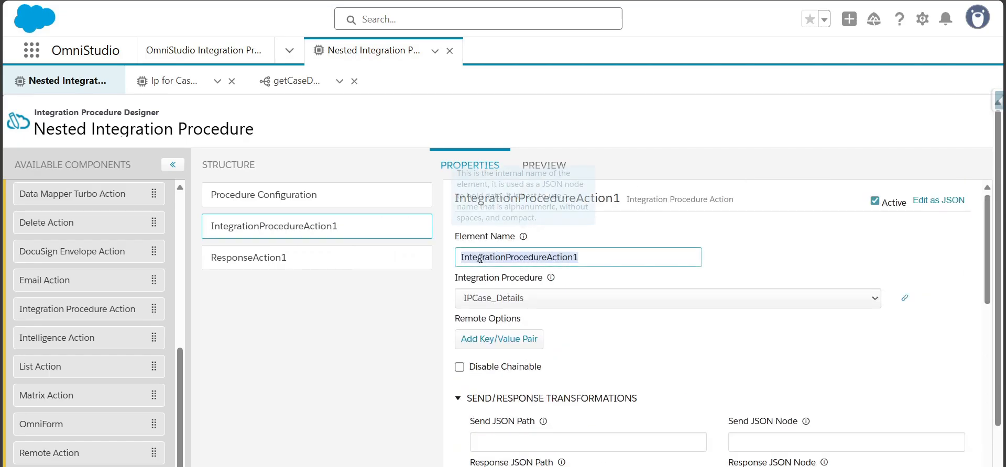
Add an additional output pair to the response action with key "Parent Ip" and value %IntegrationProcedureAction1%
{"action": "left_click", "coordinate": [246, 258]}
{"action": "scroll", "coordinate": [490, 283], "scroll_direction": "down", "scroll_amount": 4}
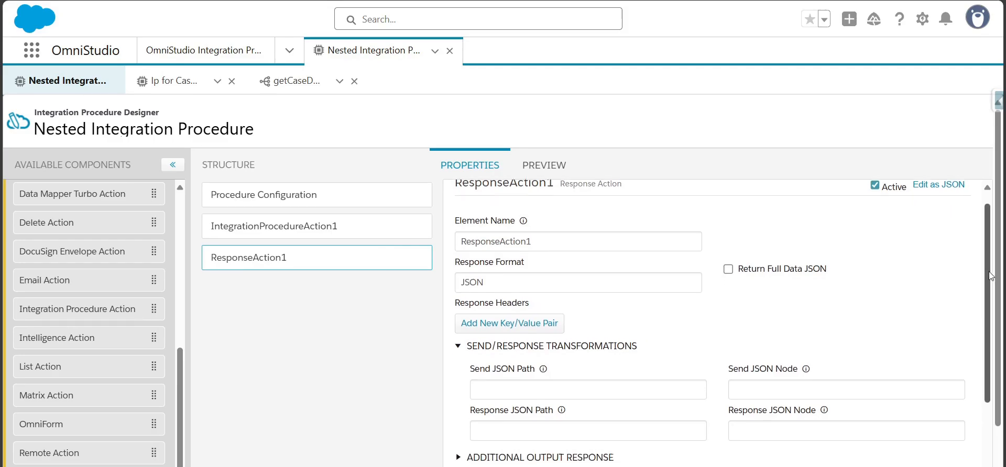
{"action": "left_click", "coordinate": [458, 285]}
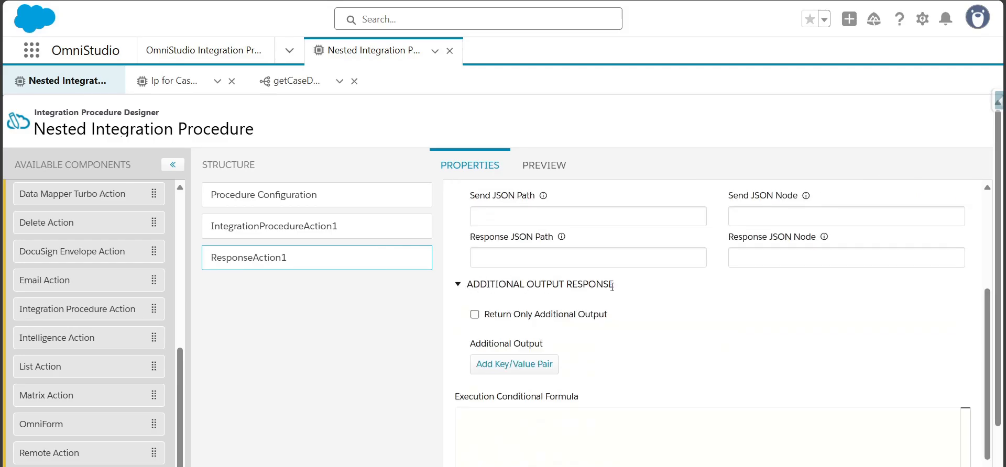
{"action": "left_click", "coordinate": [490, 364]}
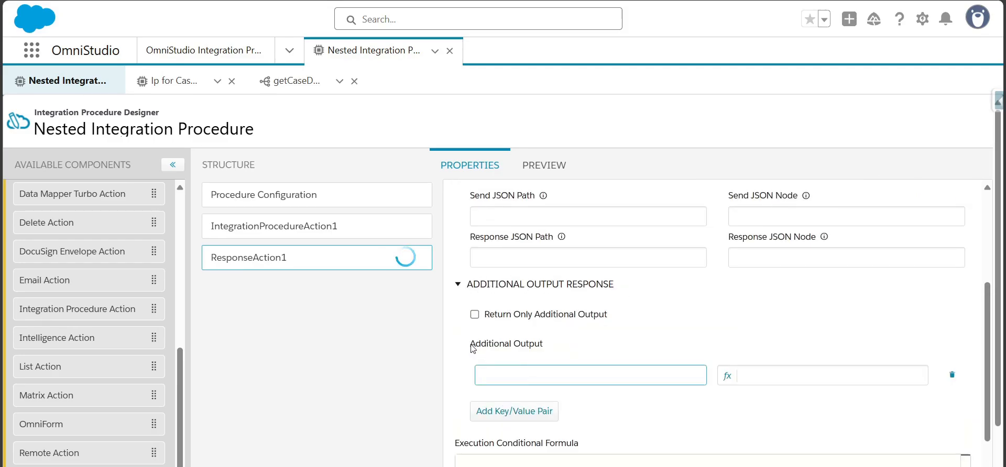
{"action": "left_click_drag", "start_coordinate": [473, 349], "coordinate": [545, 350]}
{"action": "left_click", "coordinate": [537, 377]}
{"action": "type", "text": "Parent Ip"}
{"action": "key", "text": "Tab"}
{"action": "type", "text": "%%"}
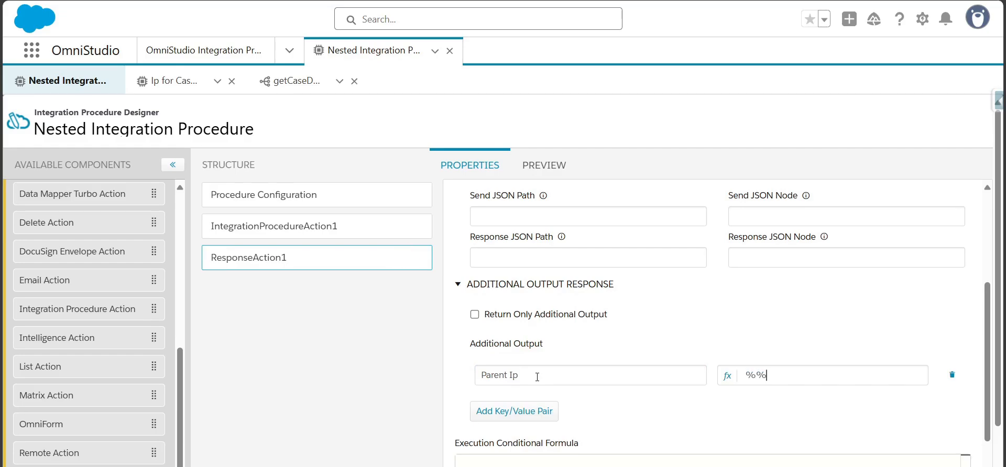
{"action": "key", "text": "Left"}
{"action": "key", "text": "ctrl+v"}
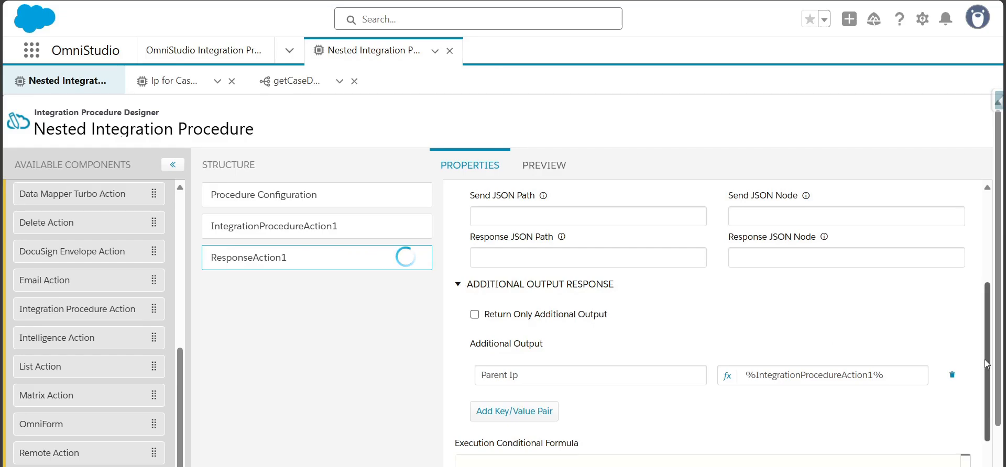
{"action": "scroll", "coordinate": [977, 324], "scroll_direction": "up", "scroll_amount": 3}
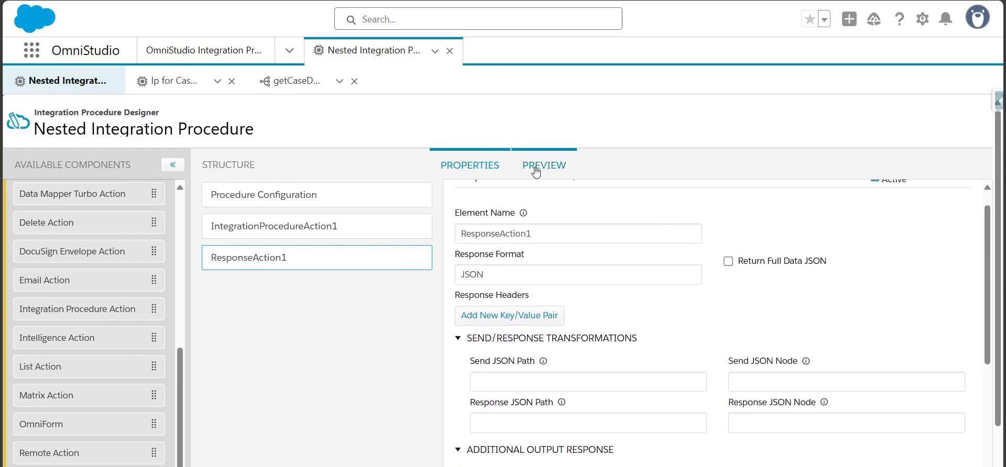
Copy the data source name caseIdInput from Ip for Case Details and add it as an input parameter key in the Nested Integration Procedure's preview
{"action": "left_click", "coordinate": [175, 83]}
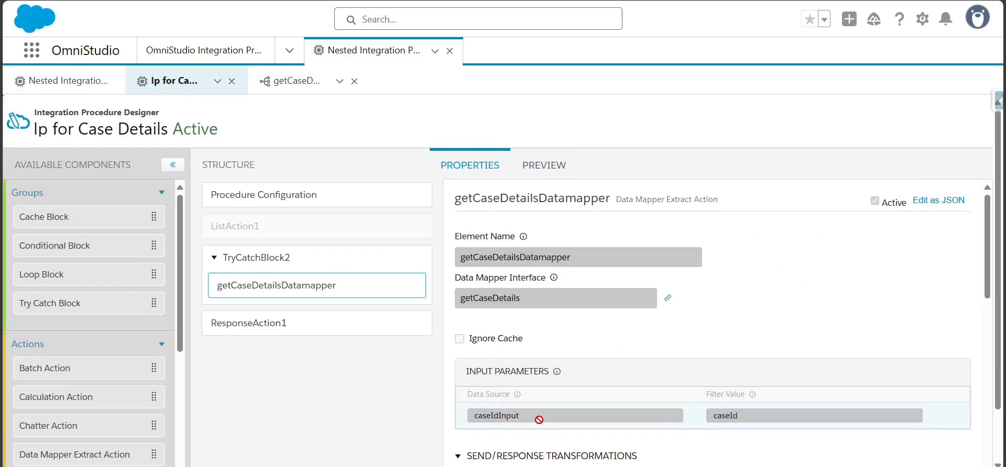
{"action": "left_click_drag", "start_coordinate": [538, 419], "coordinate": [463, 424]}
{"action": "key", "text": "ctrl+c"}
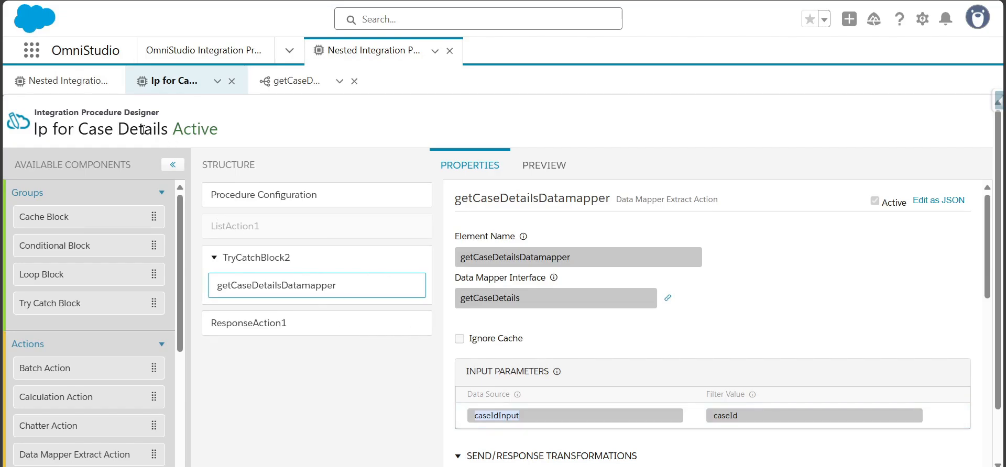
{"action": "left_click", "coordinate": [89, 84]}
{"action": "left_click", "coordinate": [559, 162]}
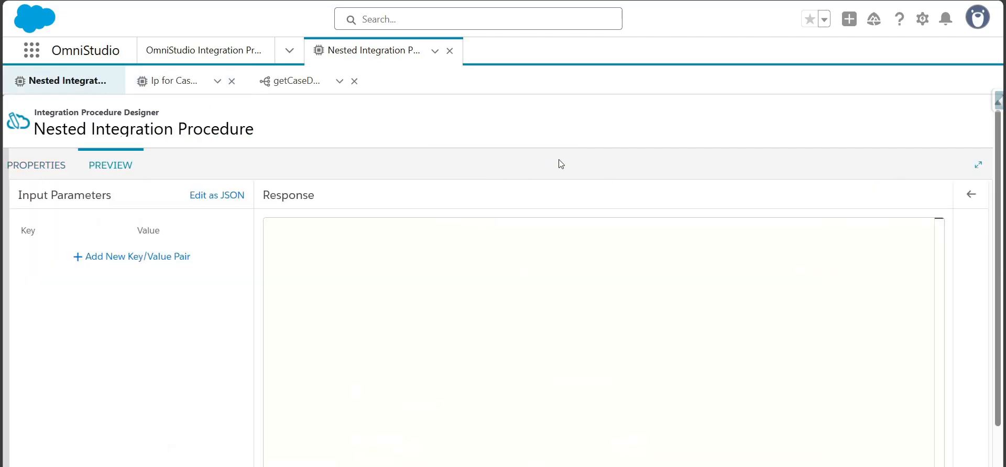
{"action": "left_click", "coordinate": [148, 259]}
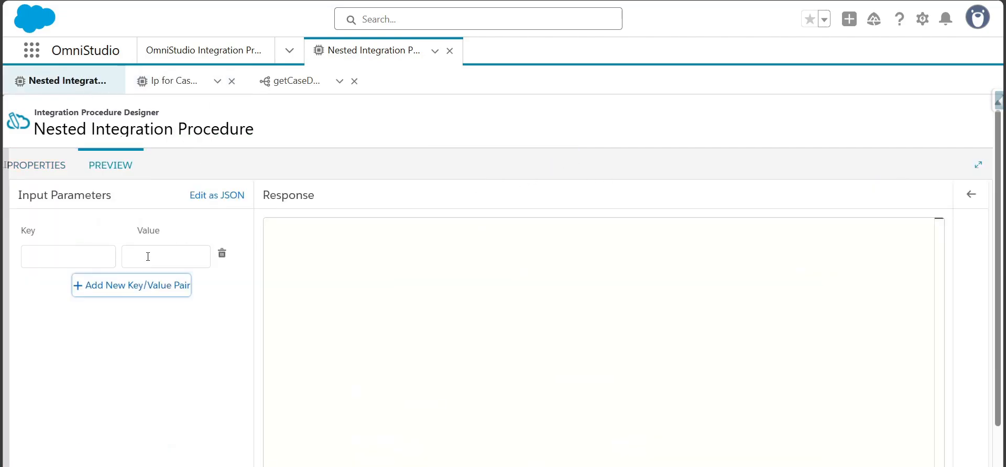
{"action": "left_click", "coordinate": [79, 258]}
{"action": "key", "text": "ctrl+v"}
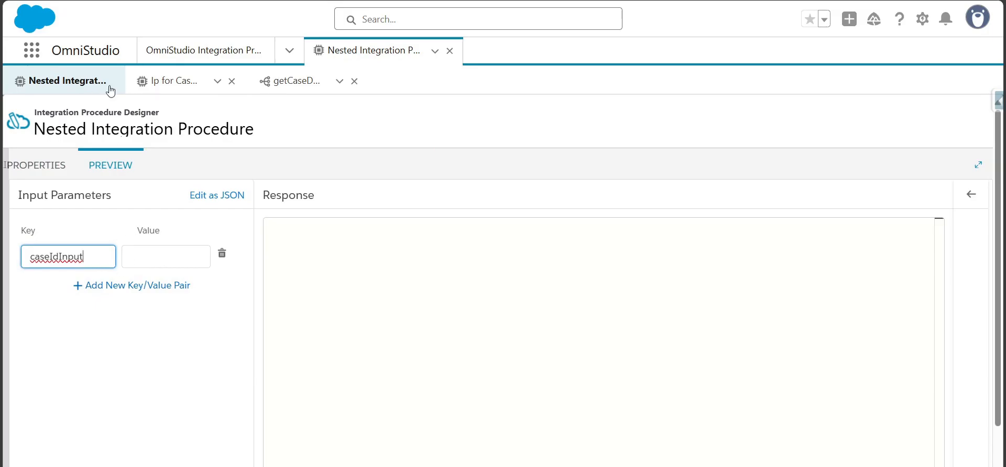
Copy the case ID from the getCaseDetails preview and enter it as the caseIdInput value in the Nested Integration Procedure's preview
{"action": "left_click", "coordinate": [273, 82]}
{"action": "double_click", "coordinate": [173, 287]}
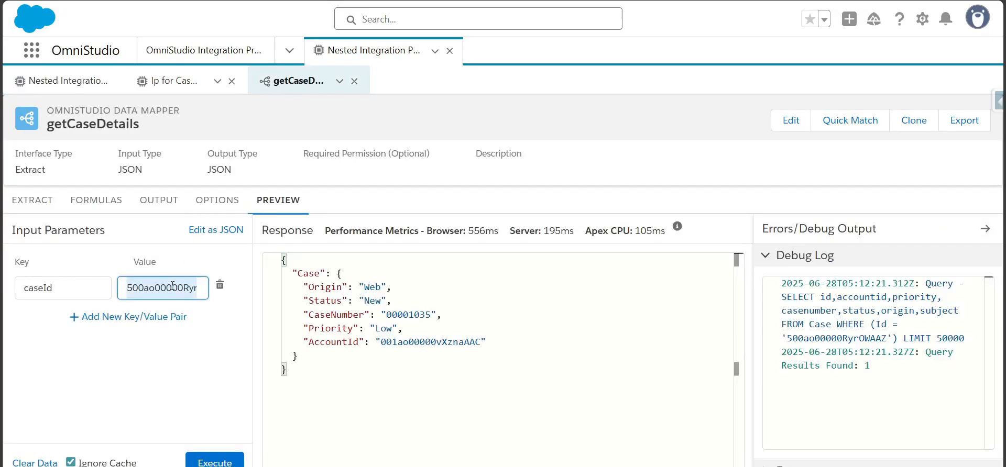
{"action": "left_click", "coordinate": [63, 84]}
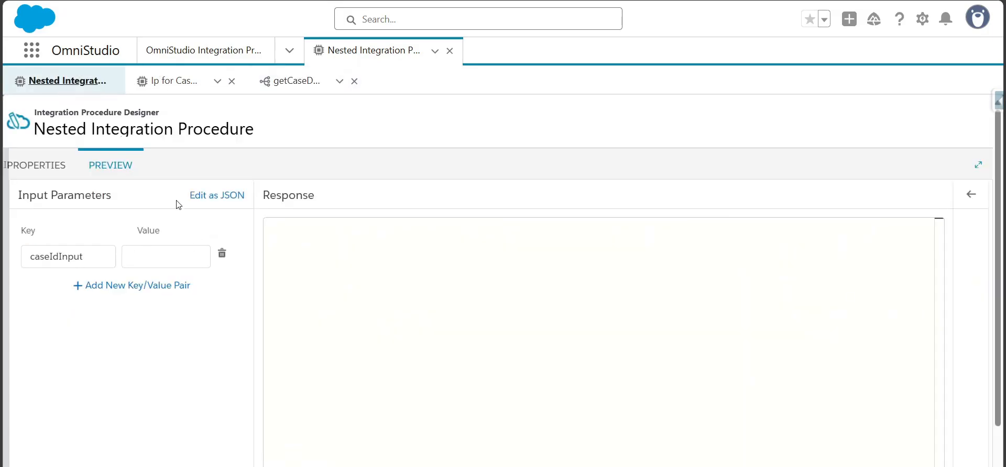
{"action": "left_click", "coordinate": [166, 247]}
{"action": "type", "text": "500ao00000RyOWAAZ"}
{"action": "left_click", "coordinate": [205, 348]}
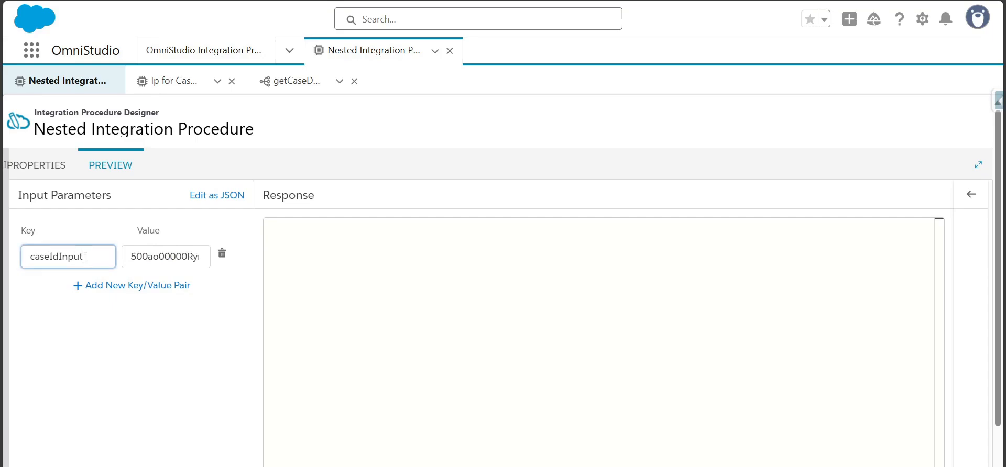
Execute the Nested Integration Procedure preview with the caseIdInput parameter and examine the Parent Ip and Cases nodes in the response
{"action": "left_click_drag", "start_coordinate": [83, 256], "coordinate": [10, 264]}
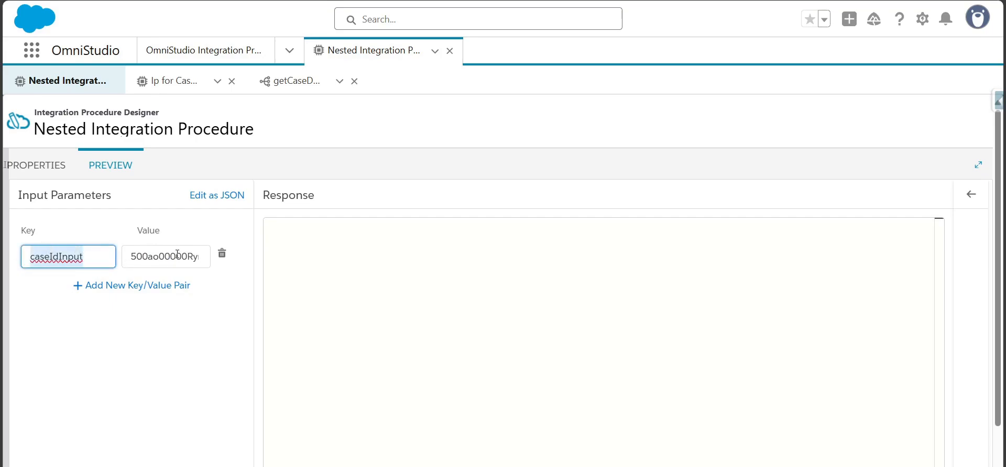
{"action": "left_click_drag", "start_coordinate": [132, 259], "coordinate": [201, 260]}
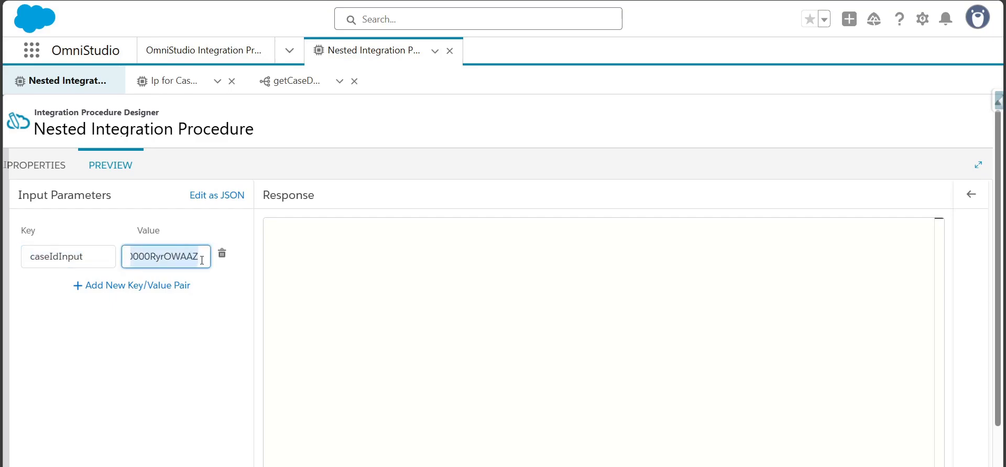
{"action": "left_click", "coordinate": [209, 363]}
{"action": "scroll", "coordinate": [269, 360], "scroll_direction": "down", "scroll_amount": 1}
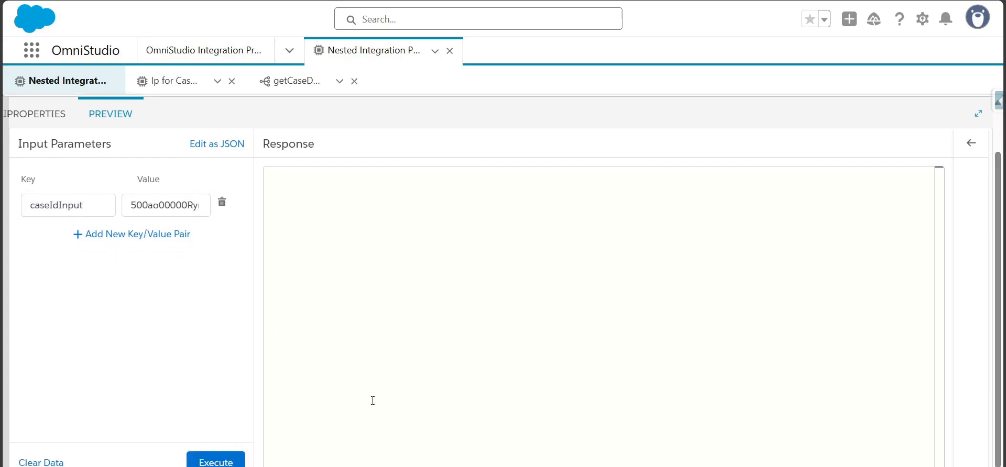
{"action": "left_click", "coordinate": [242, 459]}
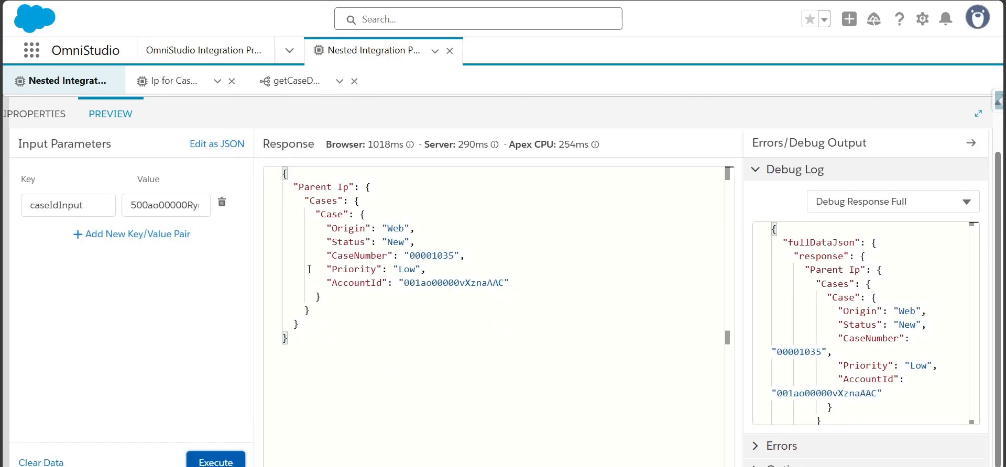
{"action": "left_click_drag", "start_coordinate": [289, 188], "coordinate": [306, 310]}
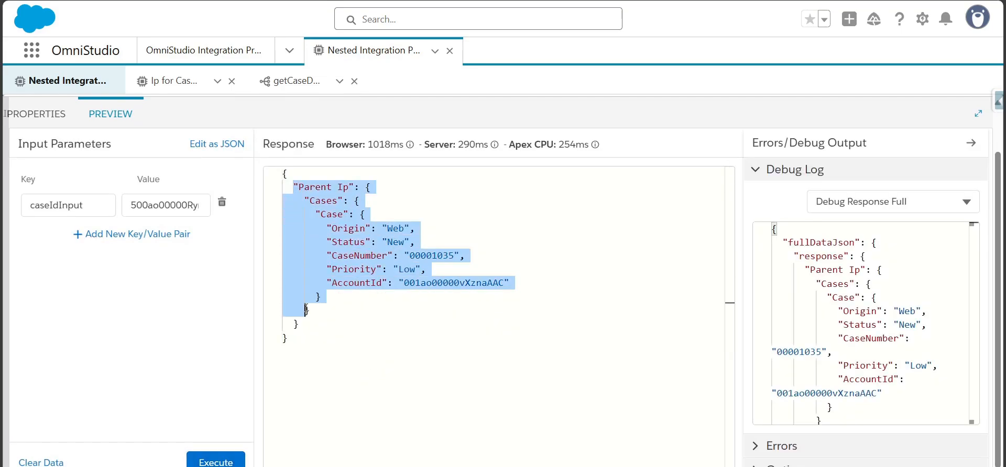
{"action": "left_click", "coordinate": [307, 188]}
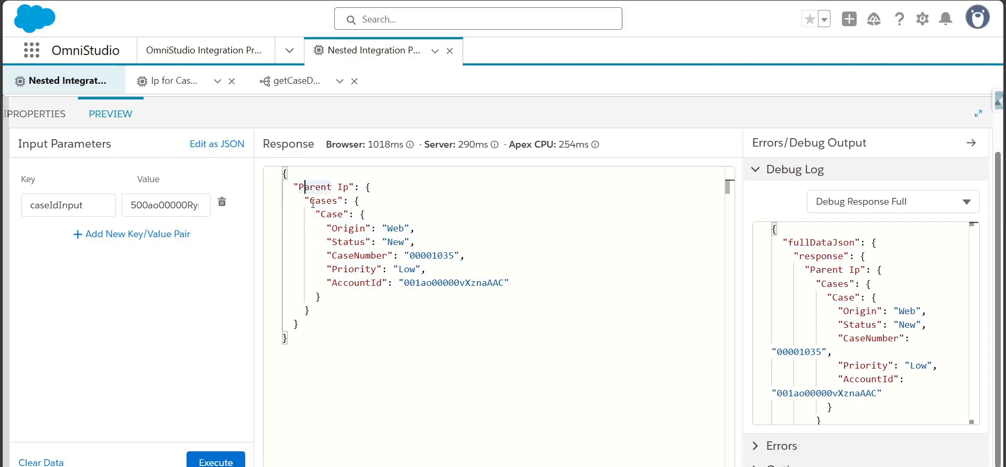
{"action": "left_click_drag", "start_coordinate": [311, 202], "coordinate": [323, 295]}
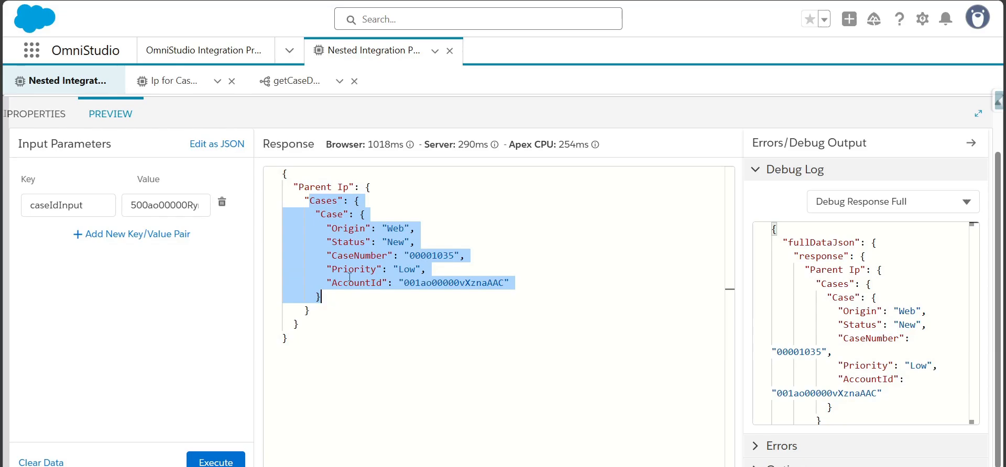
Open the properties of the integration procedure action in the Nested Integration Procedure
{"action": "left_click", "coordinate": [29, 117]}
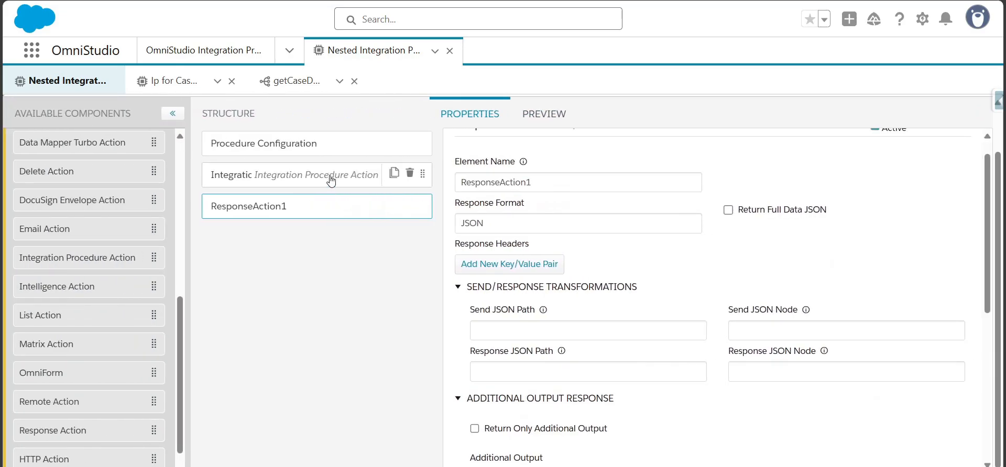
{"action": "left_click", "coordinate": [331, 181]}
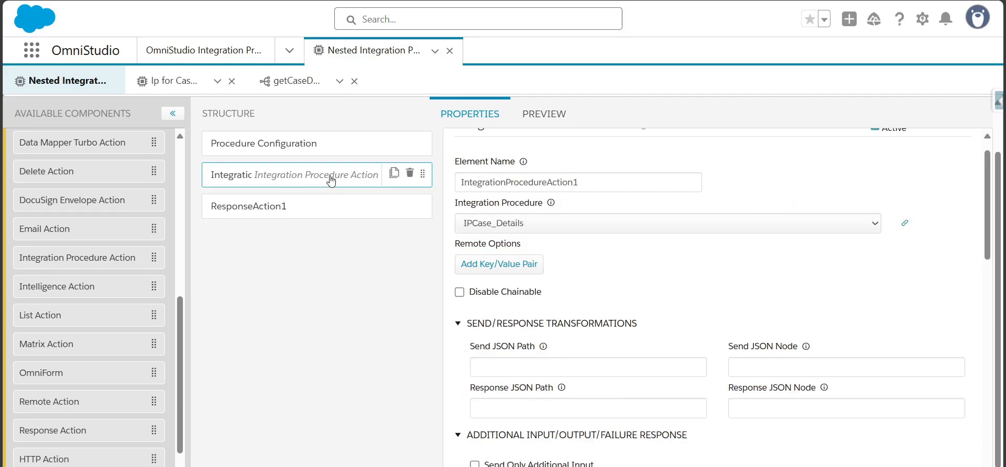